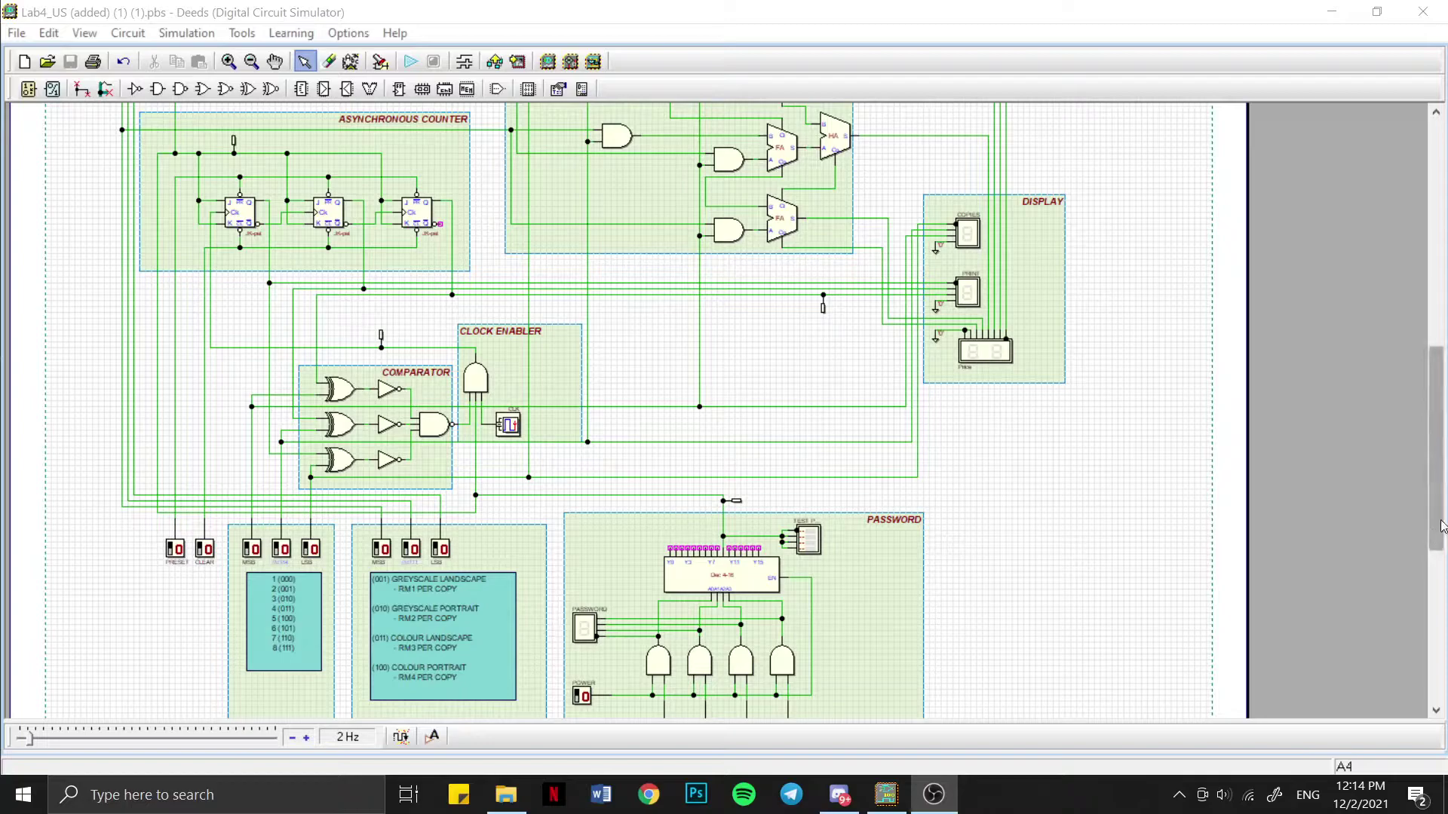
# - Start the circuit simulation and turn on the POWER switch in the password block
pyautogui.moveTo(1436, 528); pyautogui.dragTo(1396, 552)
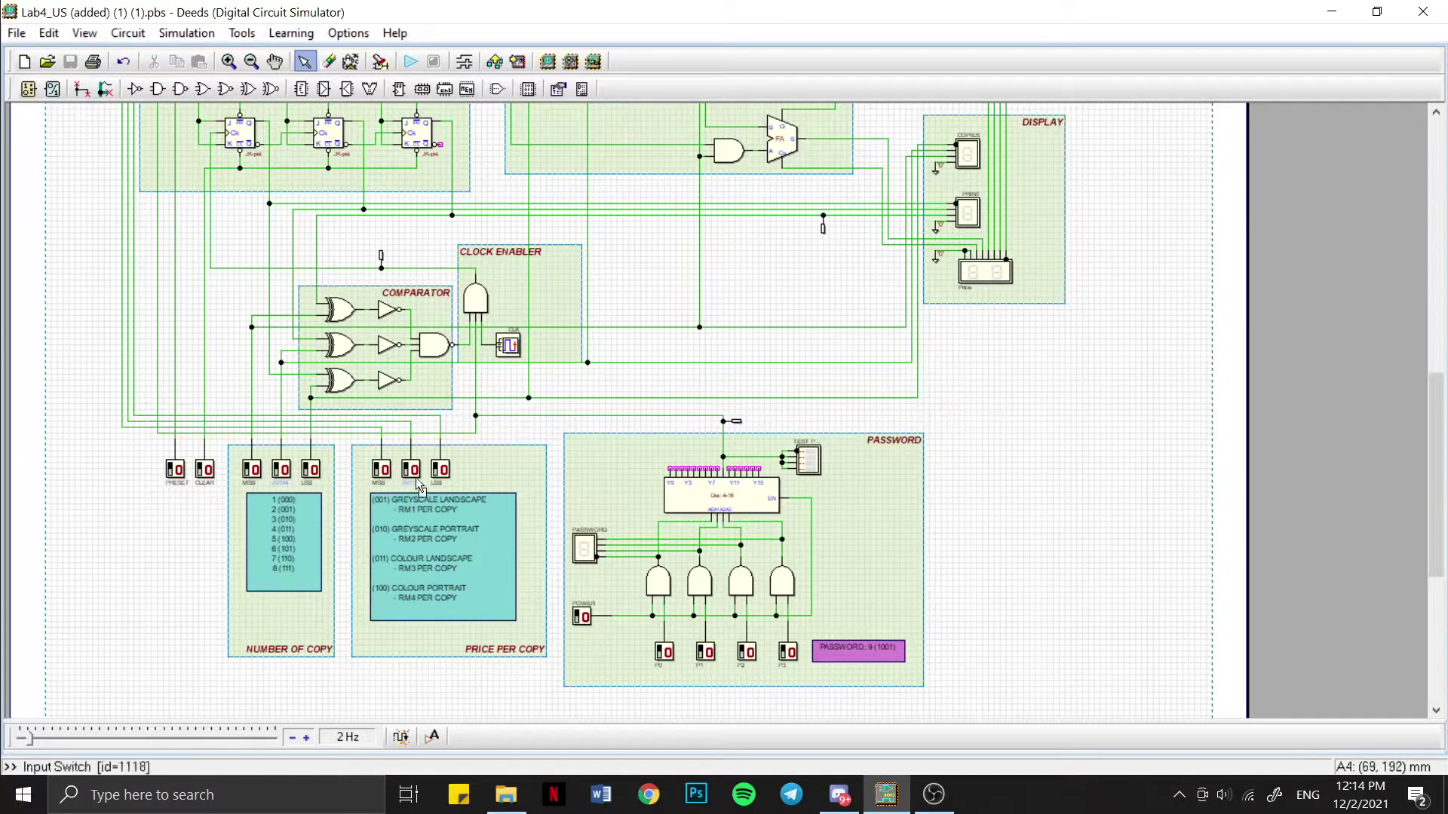
pyautogui.moveTo(1436, 501); pyautogui.dragTo(1435, 393)
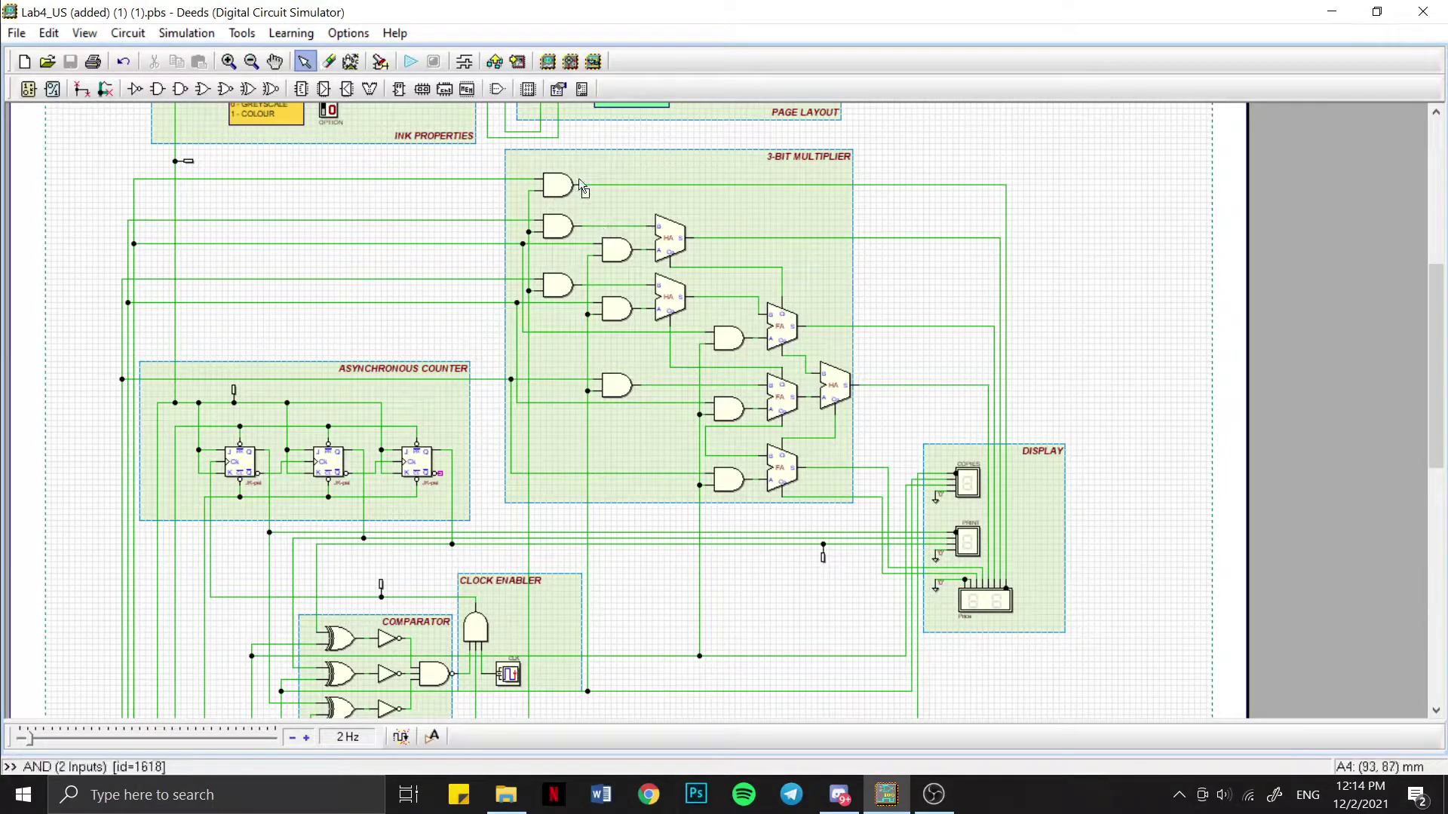
pyautogui.moveTo(1435, 391); pyautogui.dragTo(1429, 329)
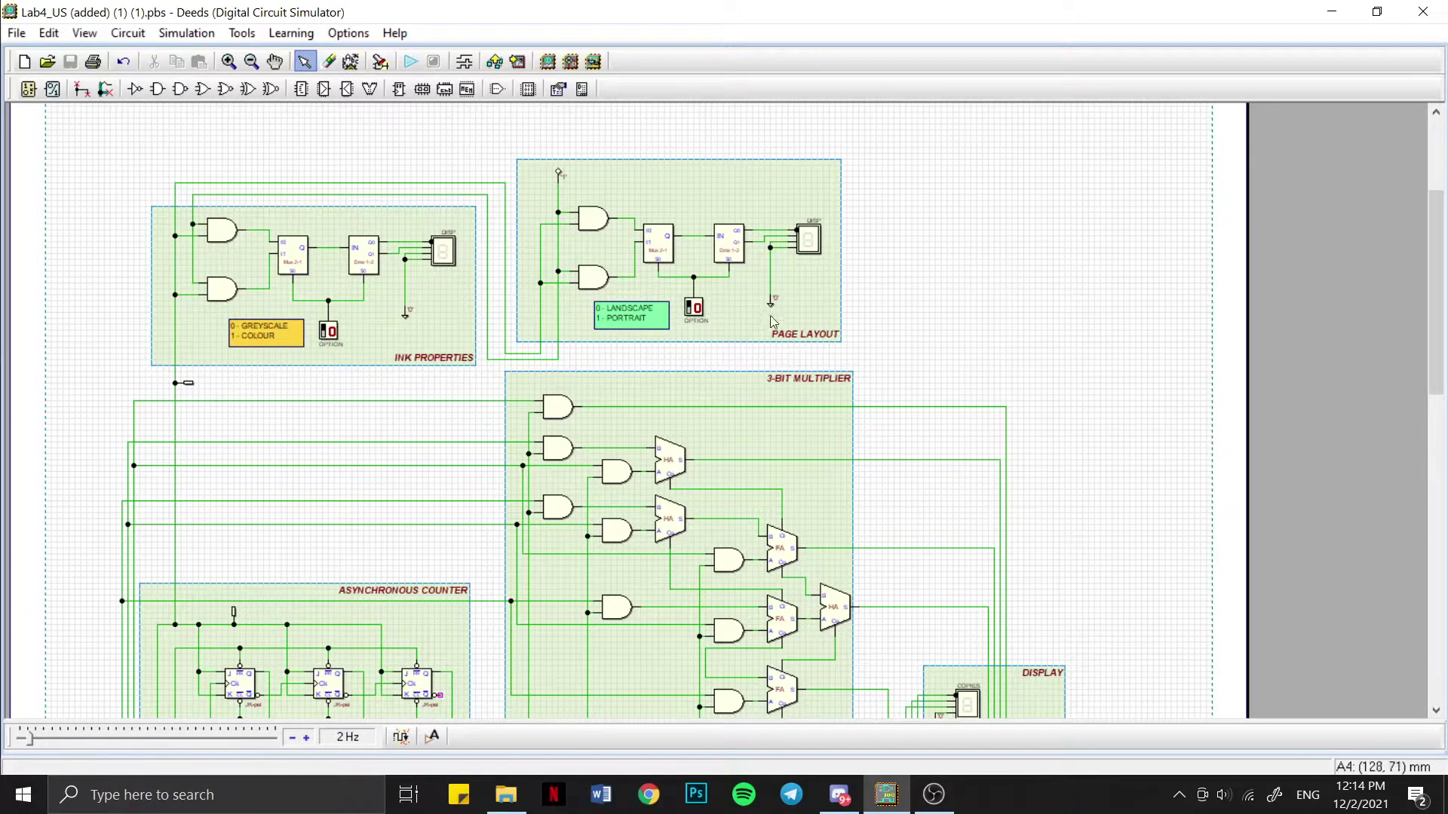
pyautogui.moveTo(1429, 370); pyautogui.dragTo(1431, 552)
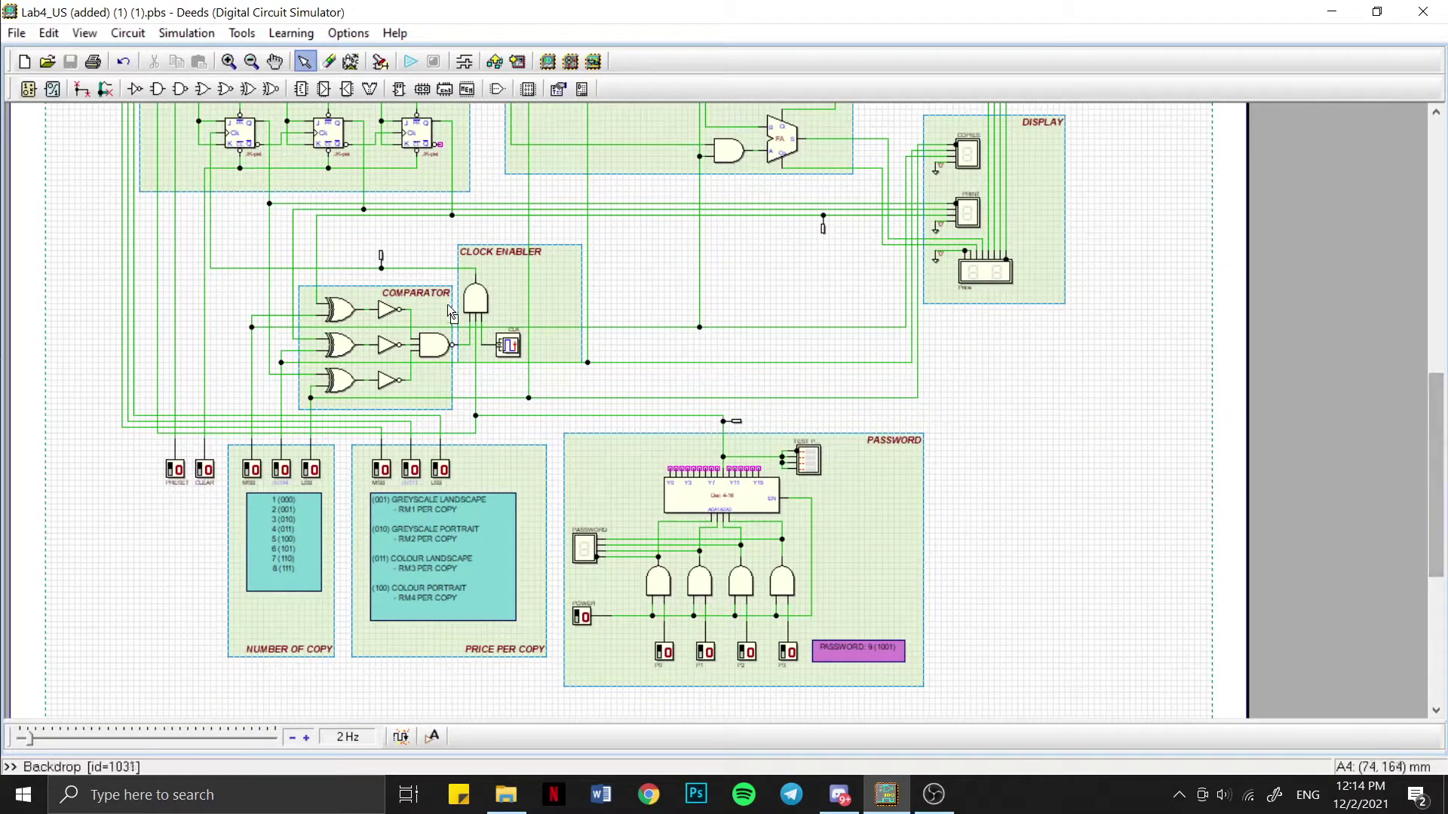
pyautogui.click(429, 61)
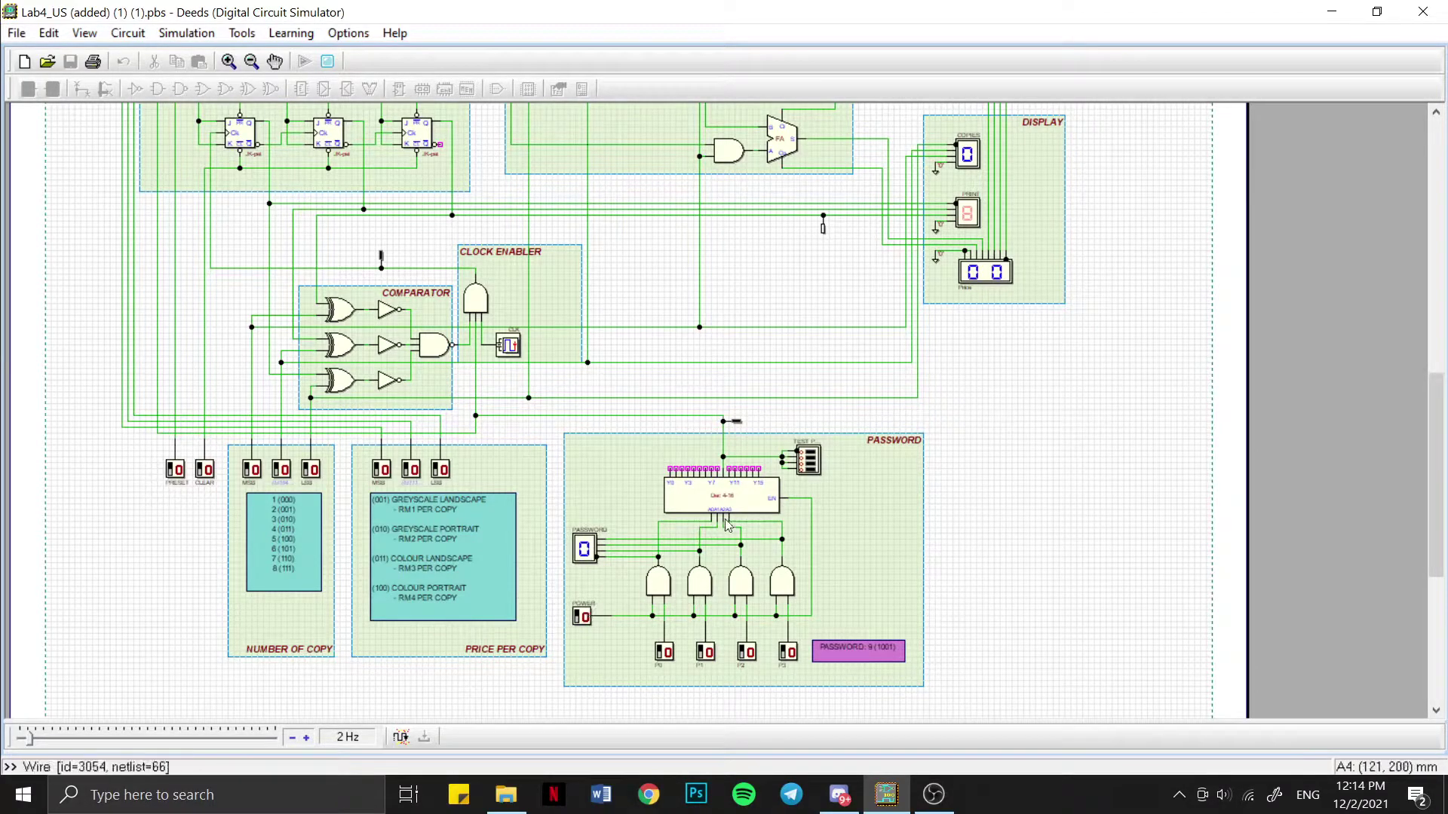
pyautogui.click(582, 618)
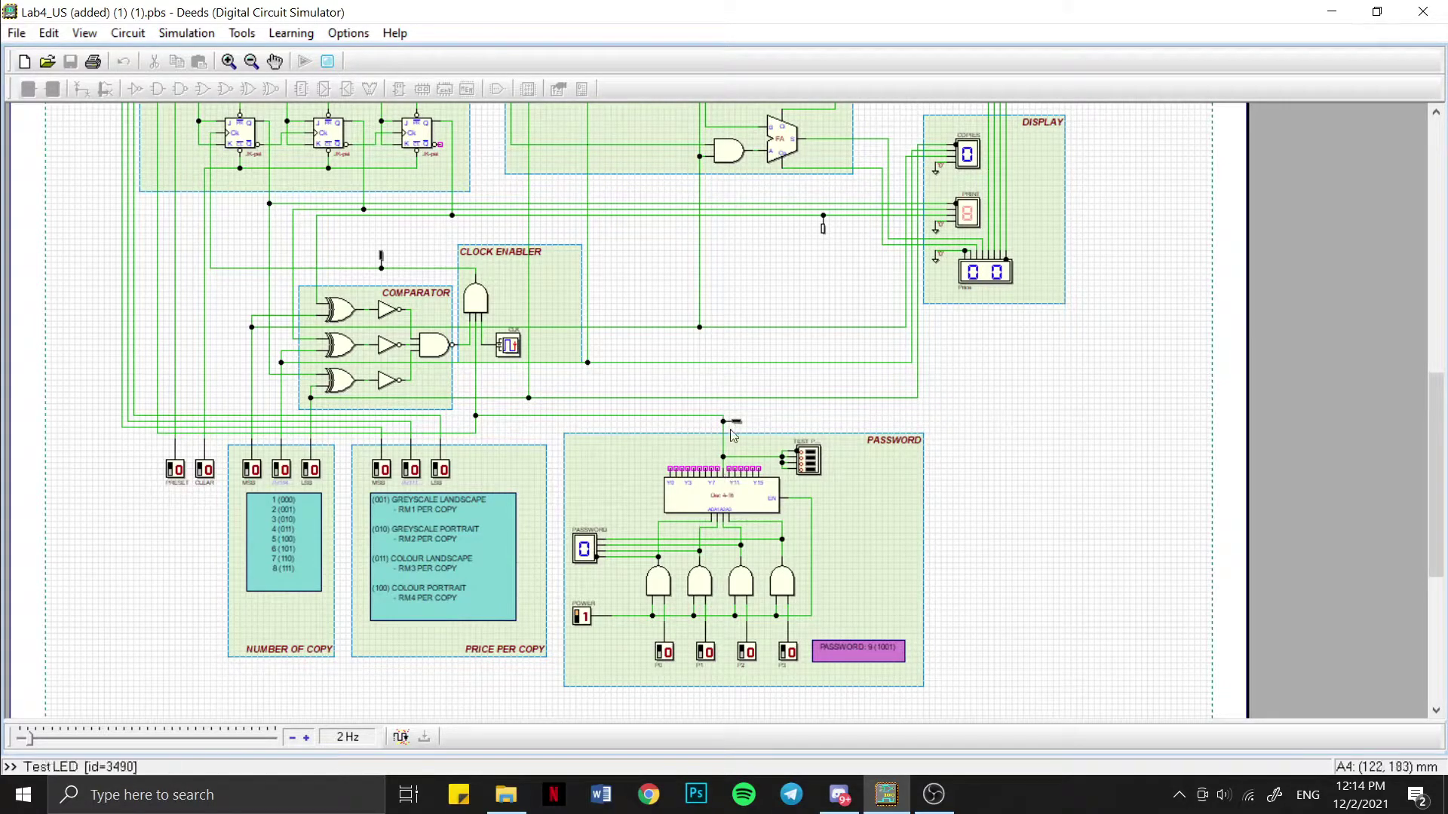
# - Enter the access password on the four input switches of the password block
pyautogui.click(660, 654)
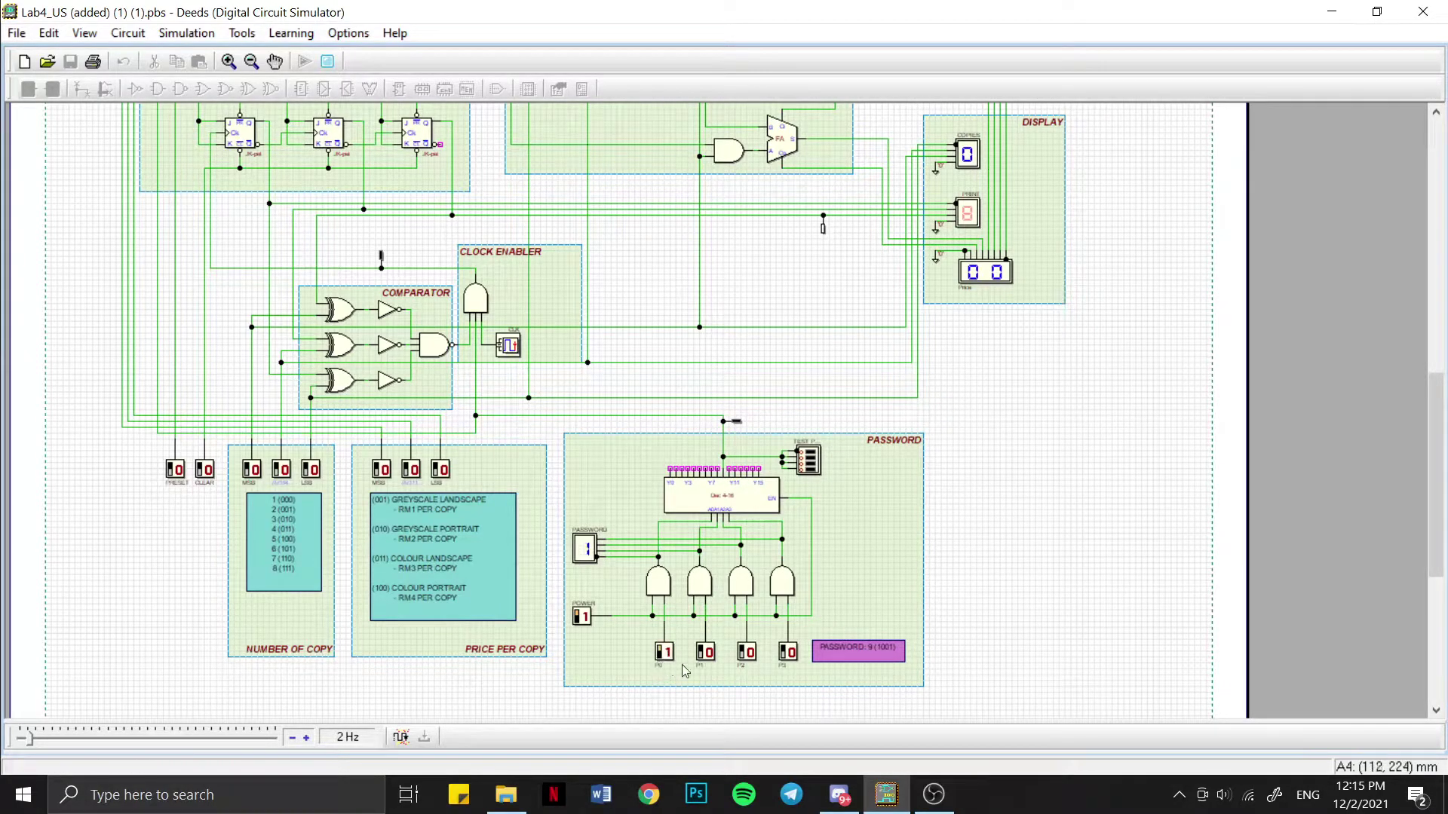
pyautogui.click(791, 653)
pyautogui.click(705, 654)
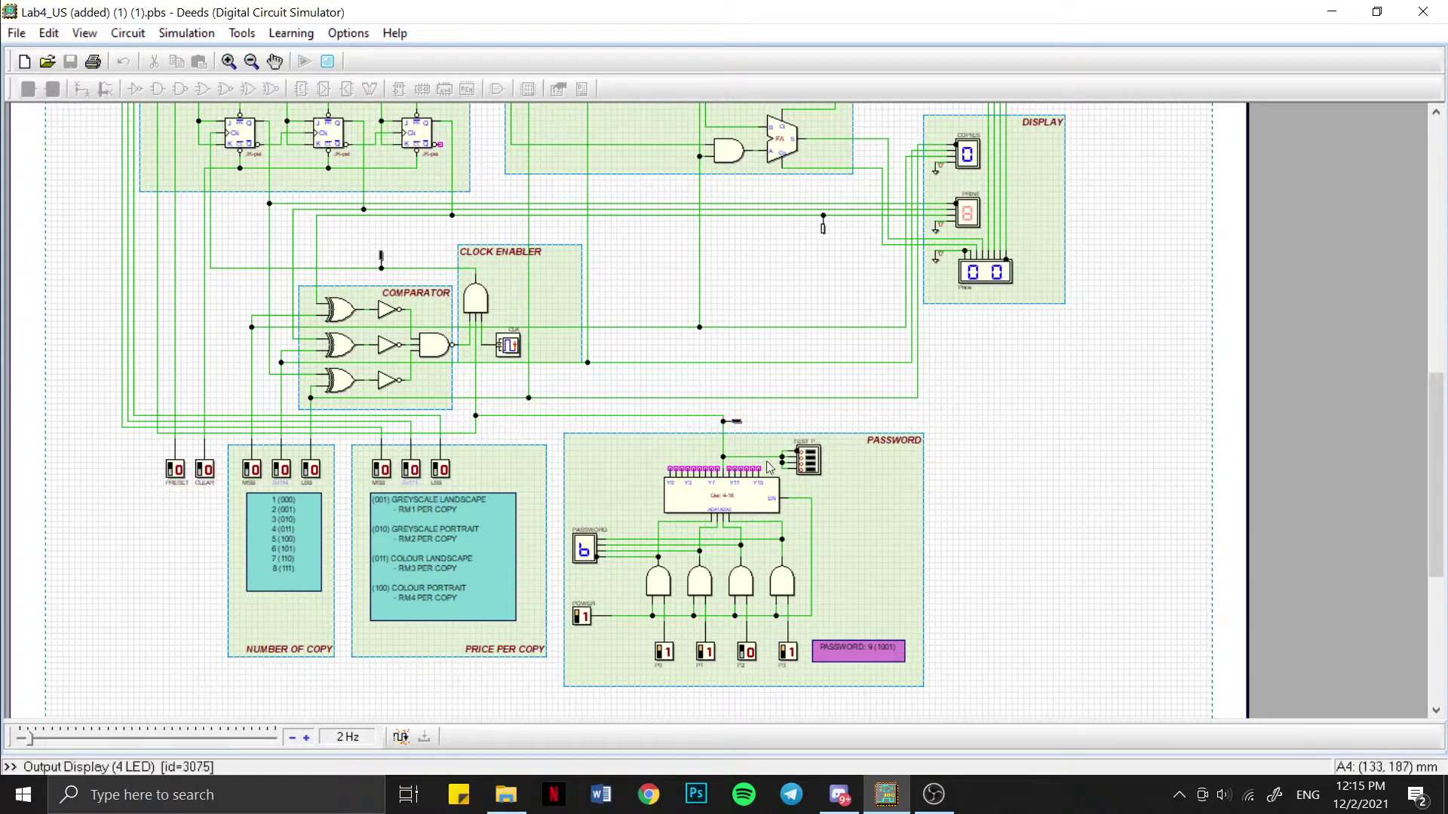
pyautogui.click(707, 653)
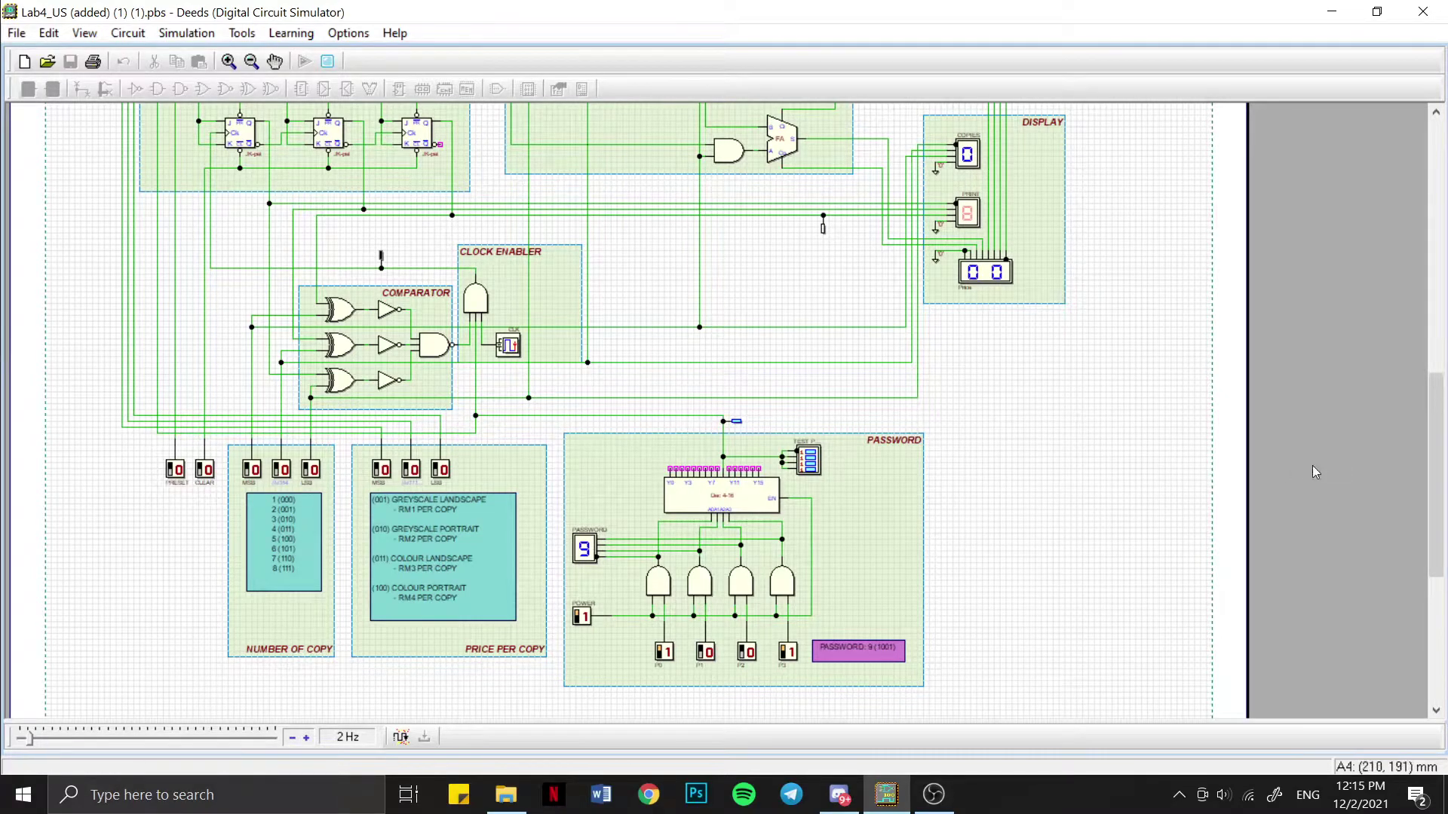
# - Set the three number-of-copy switches to 111
pyautogui.moveTo(1425, 499); pyautogui.dragTo(1426, 480)
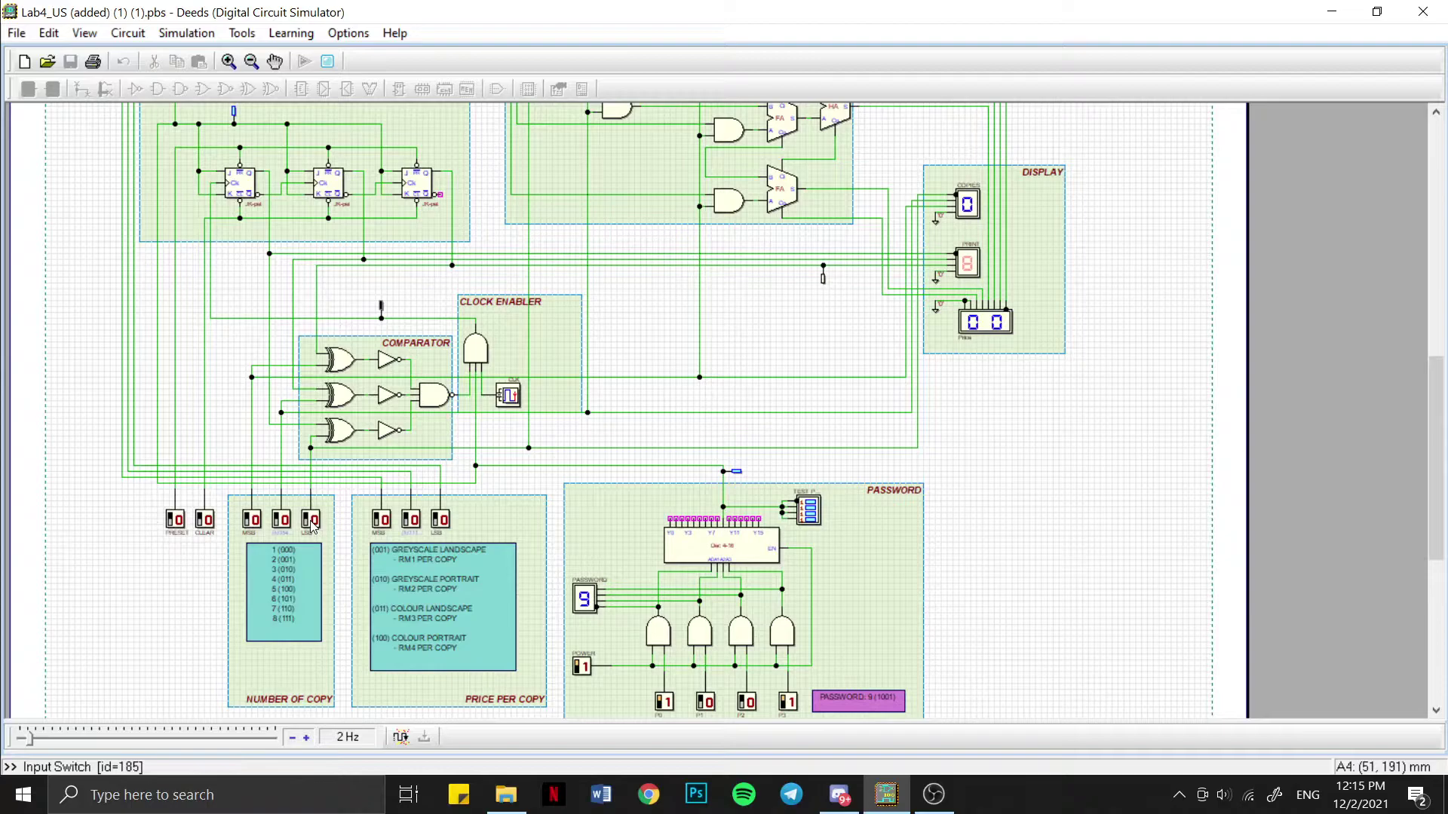
pyautogui.click(281, 520)
pyautogui.click(310, 519)
pyautogui.click(251, 519)
# - Set the price-per-copy switches to 010 and enable the clock animation
pyautogui.click(413, 521)
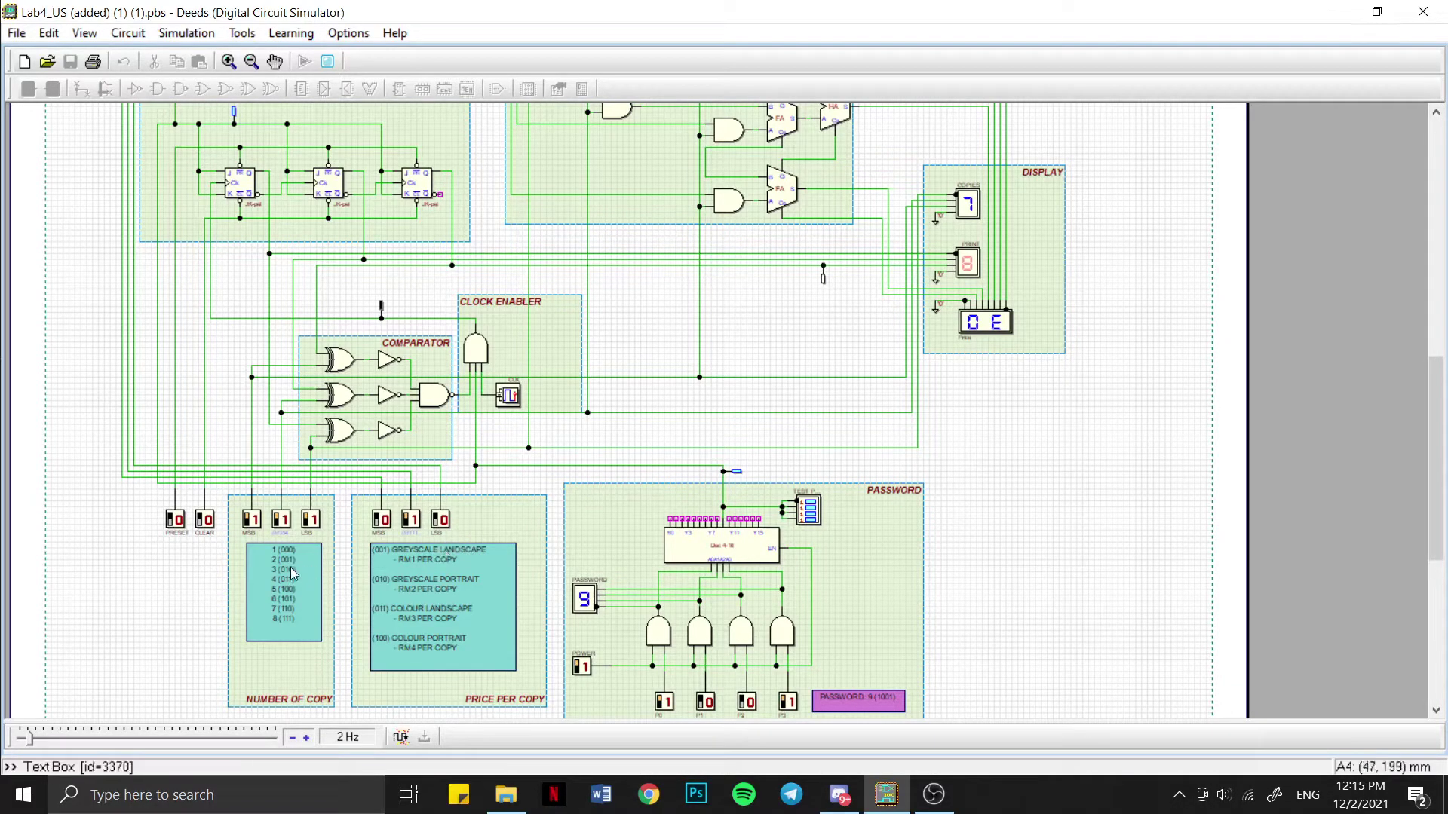
pyautogui.rightClick(513, 389)
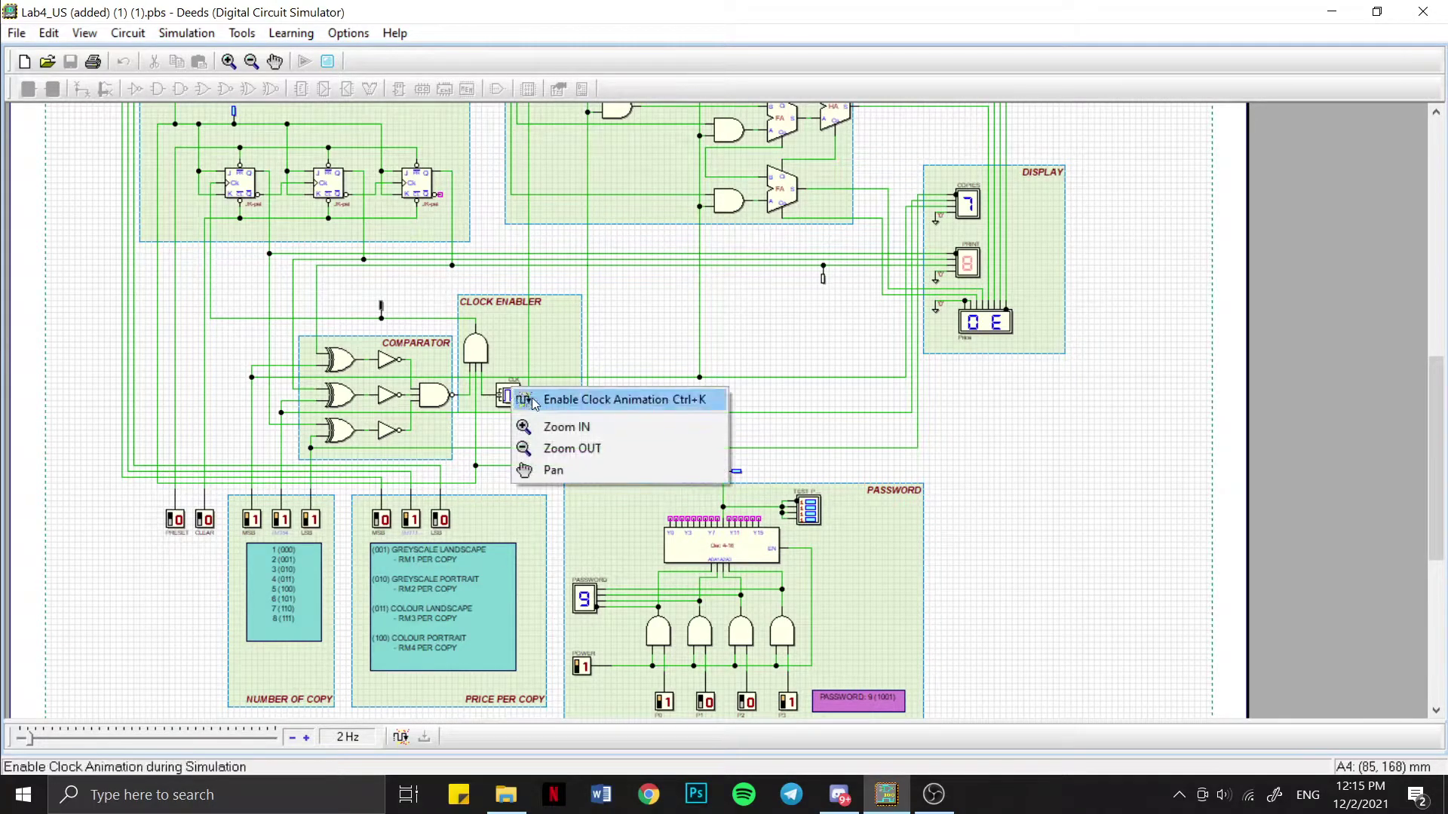
pyautogui.click(533, 402)
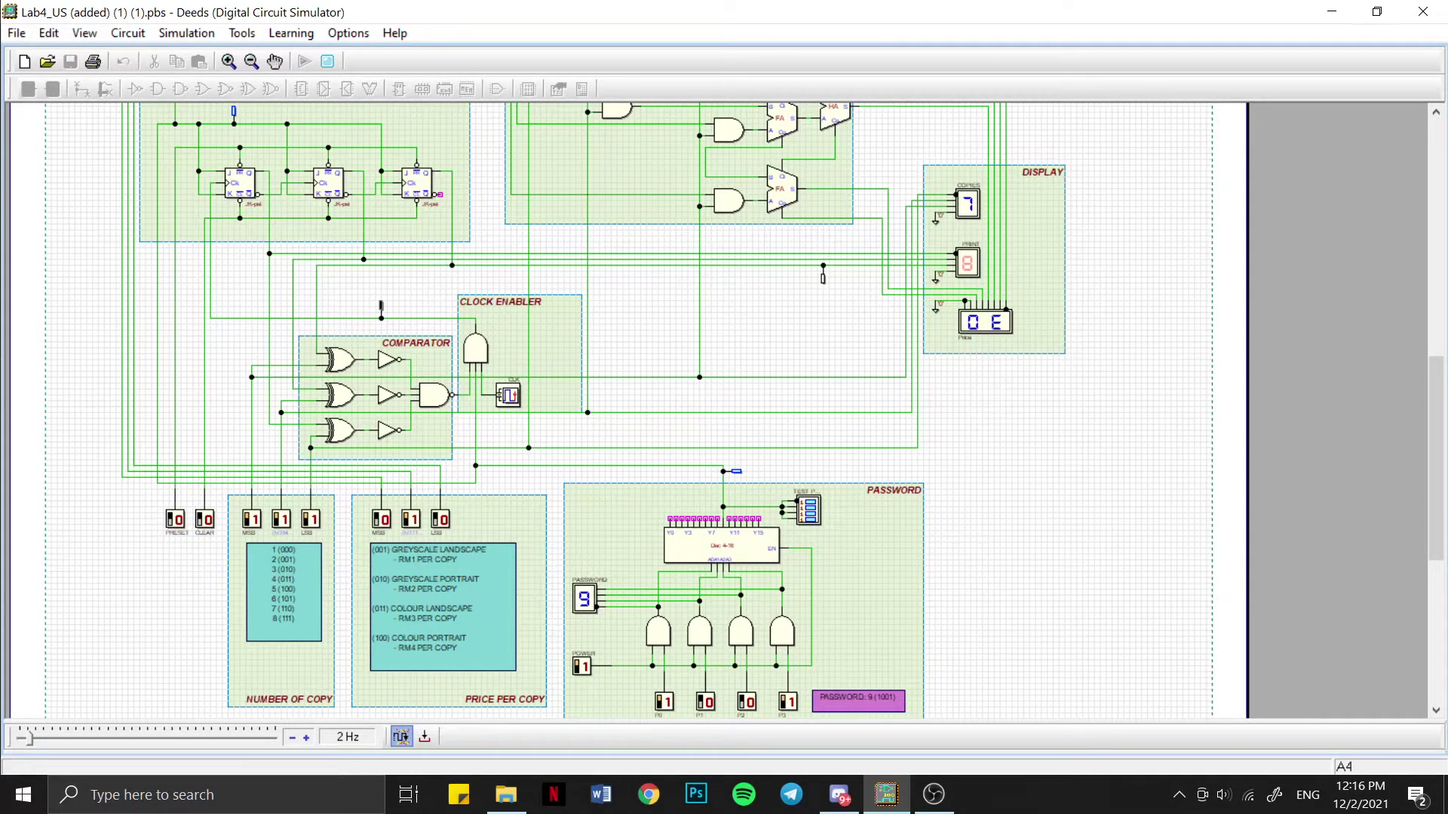
# - Try the colour ink and portrait page options, and return both switches to greyscale and landscape
pyautogui.moveTo(1433, 421); pyautogui.dragTo(1397, 260)
pyautogui.moveTo(935, 258); pyautogui.dragTo(905, 264)
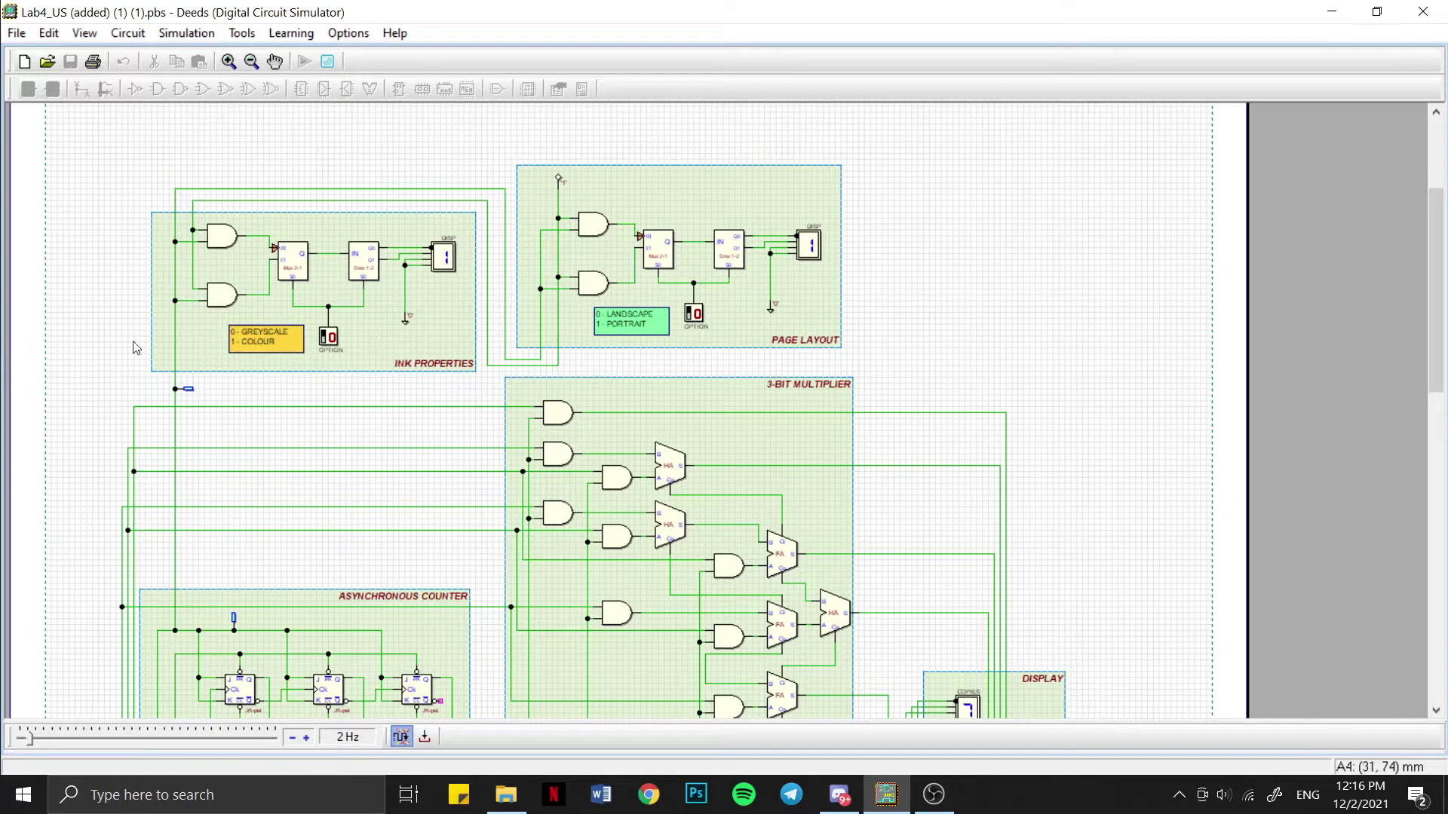
pyautogui.click(329, 339)
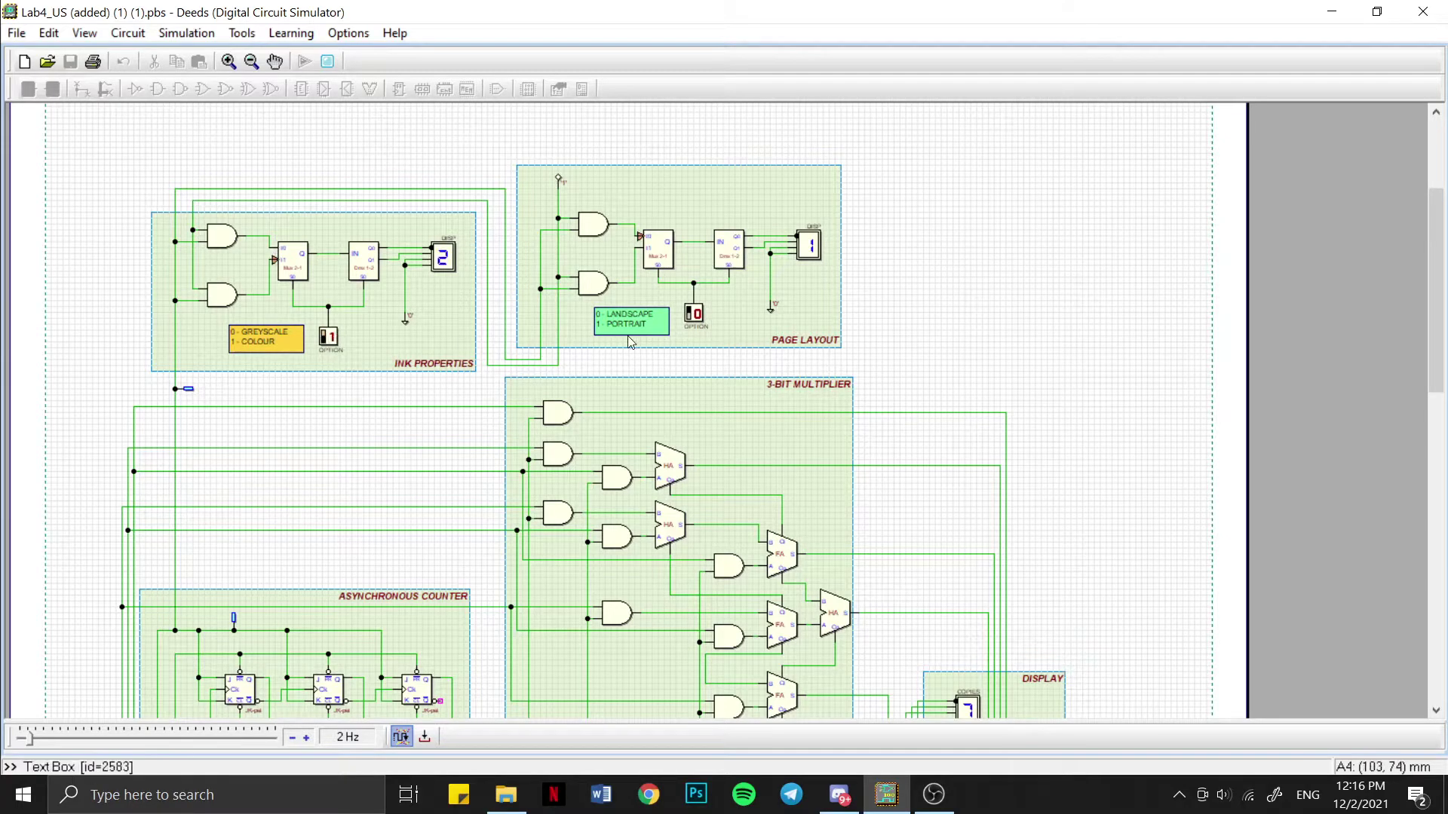
pyautogui.click(693, 315)
pyautogui.click(694, 315)
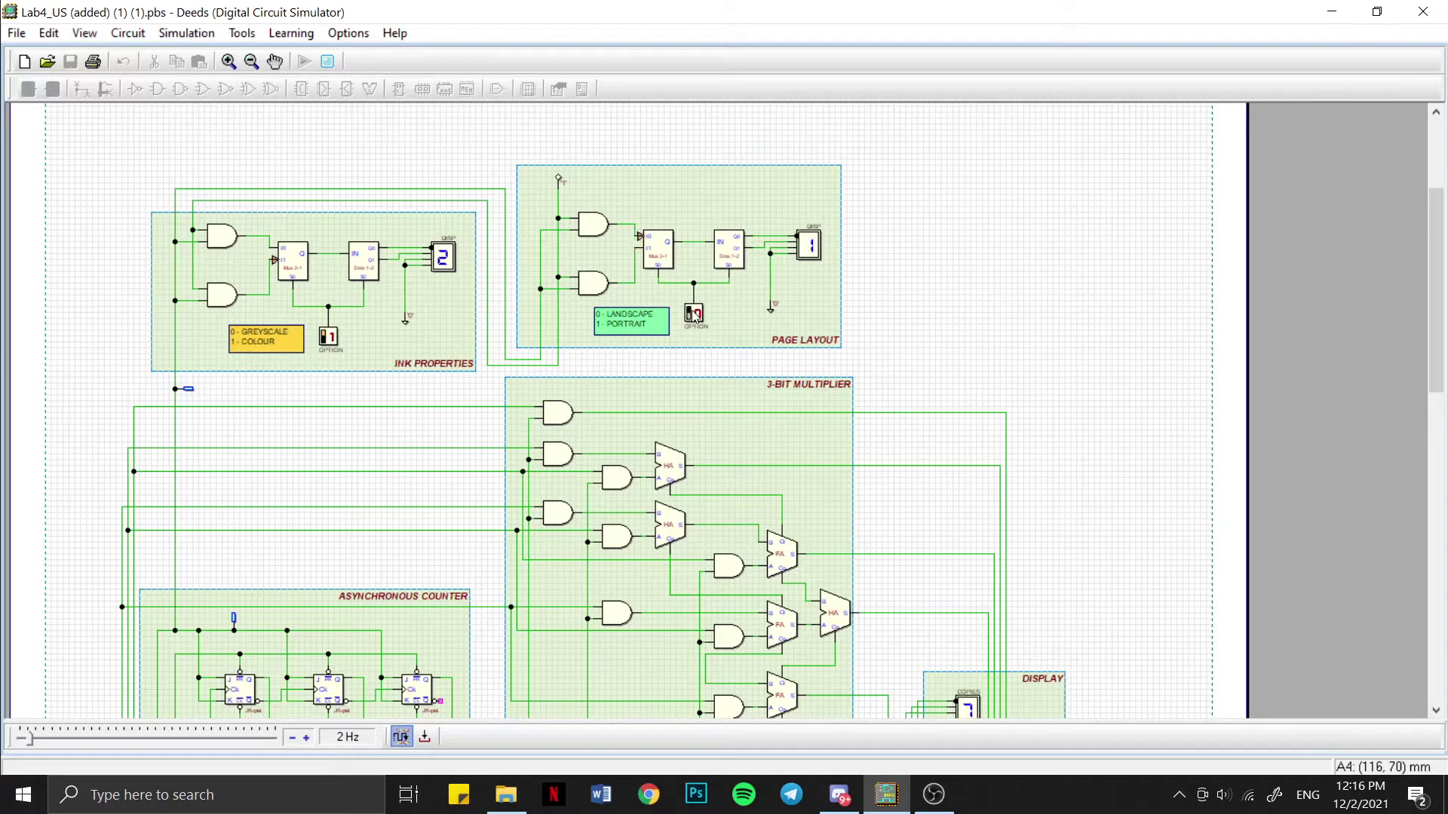
pyautogui.click(330, 338)
# - Set the PRESET and CLEAR switches to 1 to let the asynchronous counter run
pyautogui.moveTo(1435, 361); pyautogui.dragTo(1435, 391)
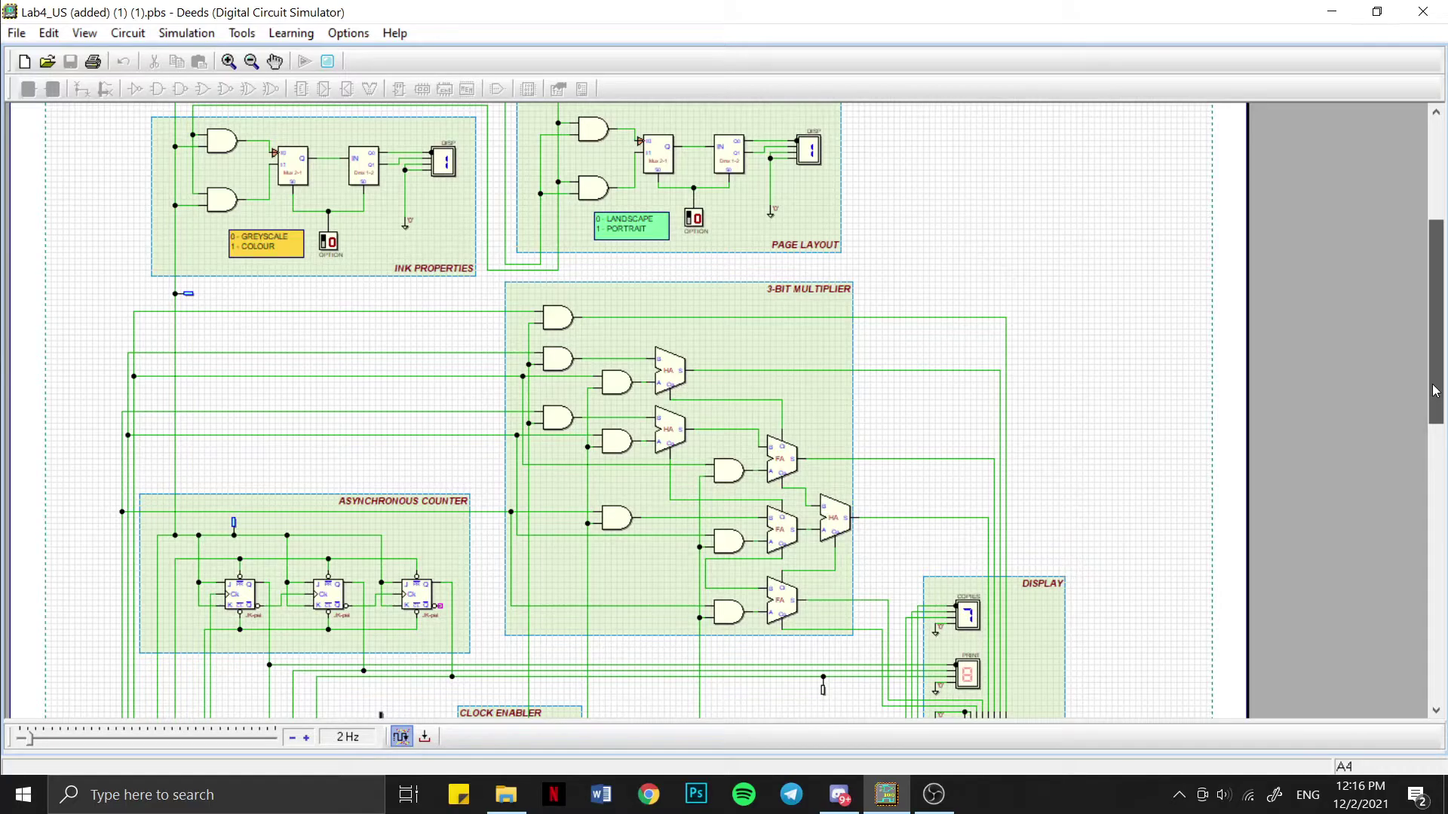
pyautogui.moveTo(1435, 390); pyautogui.dragTo(1435, 475)
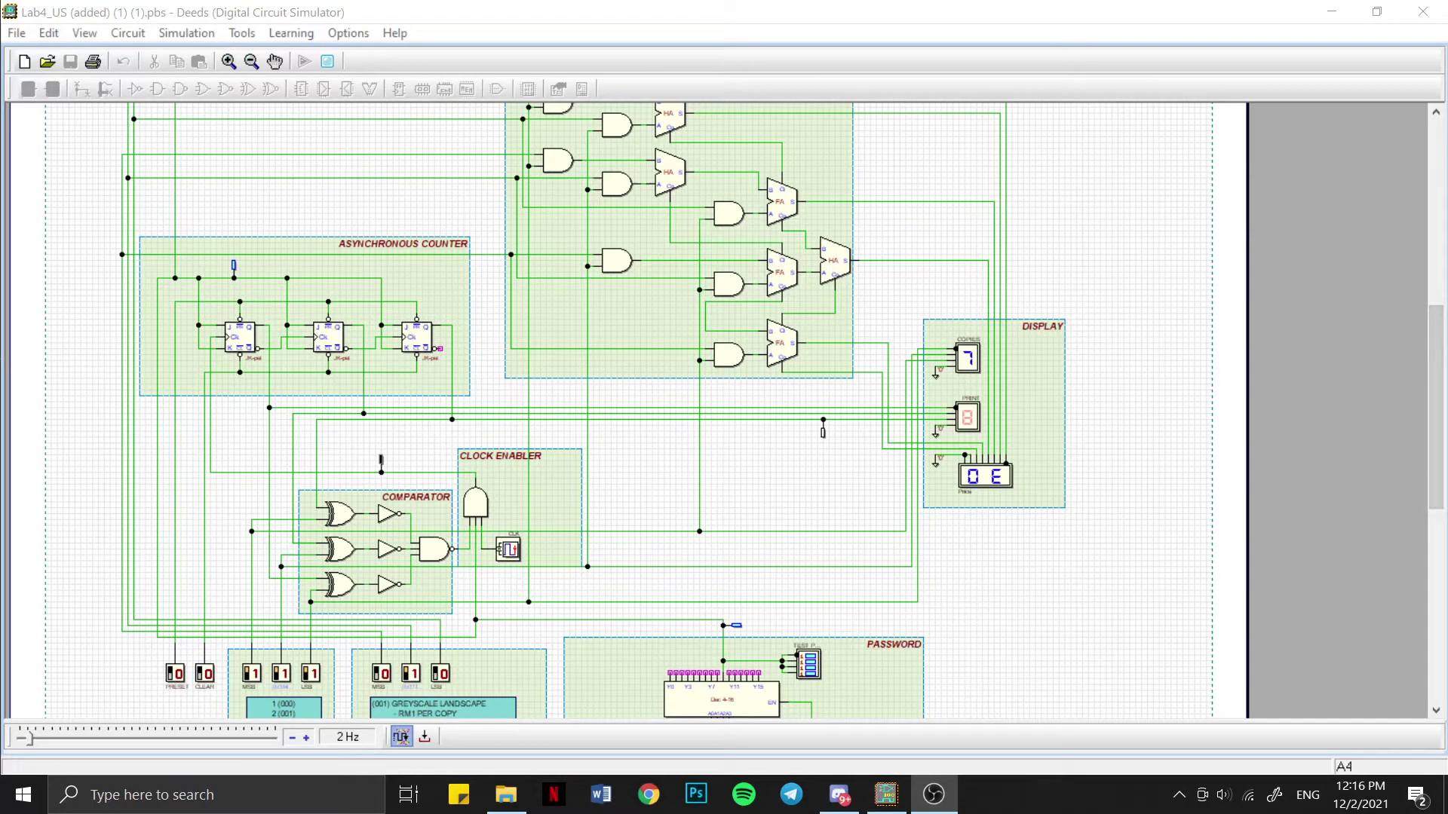
pyautogui.moveTo(1433, 455); pyautogui.dragTo(1437, 510)
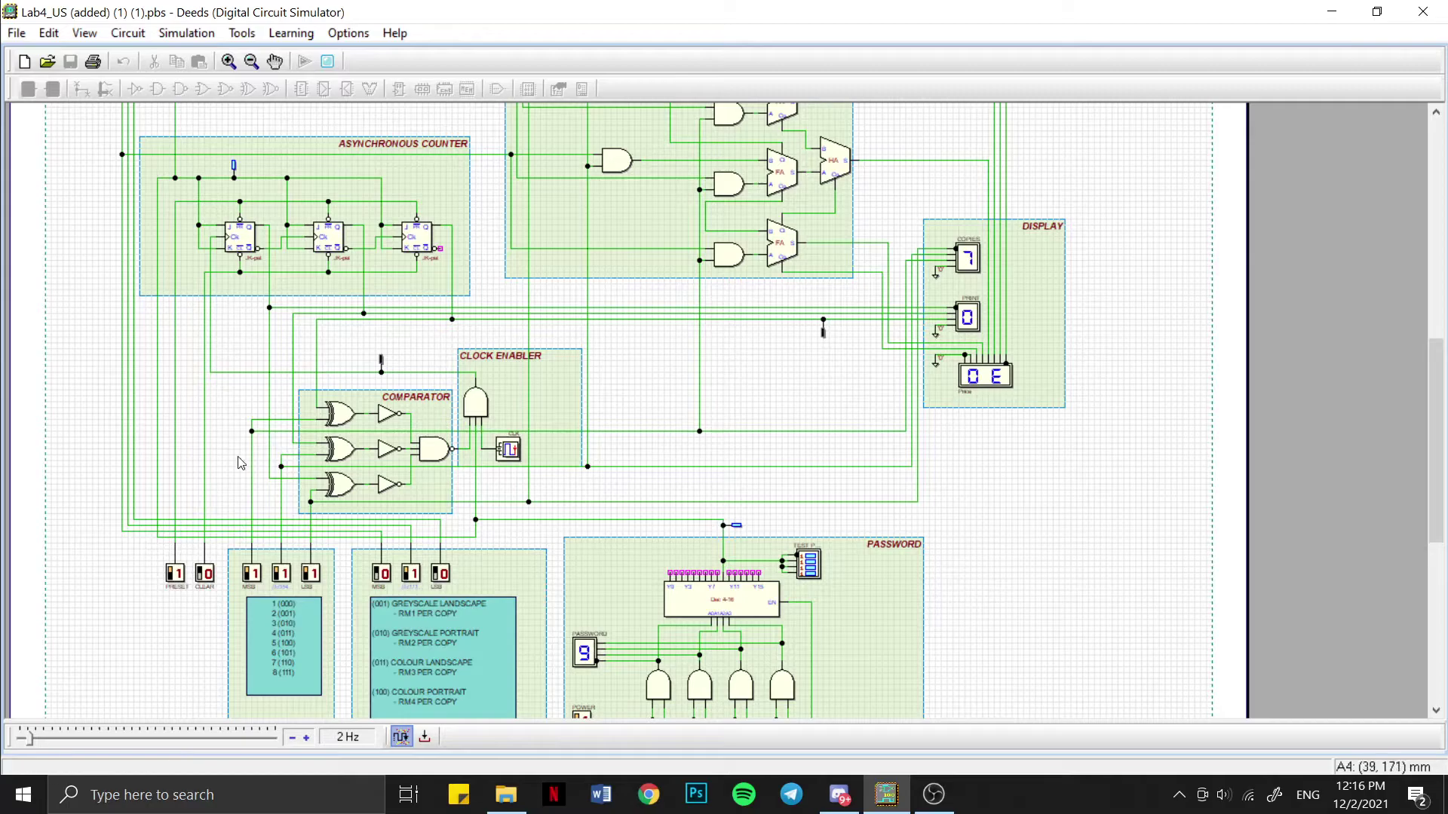
pyautogui.click(205, 576)
pyautogui.click(209, 576)
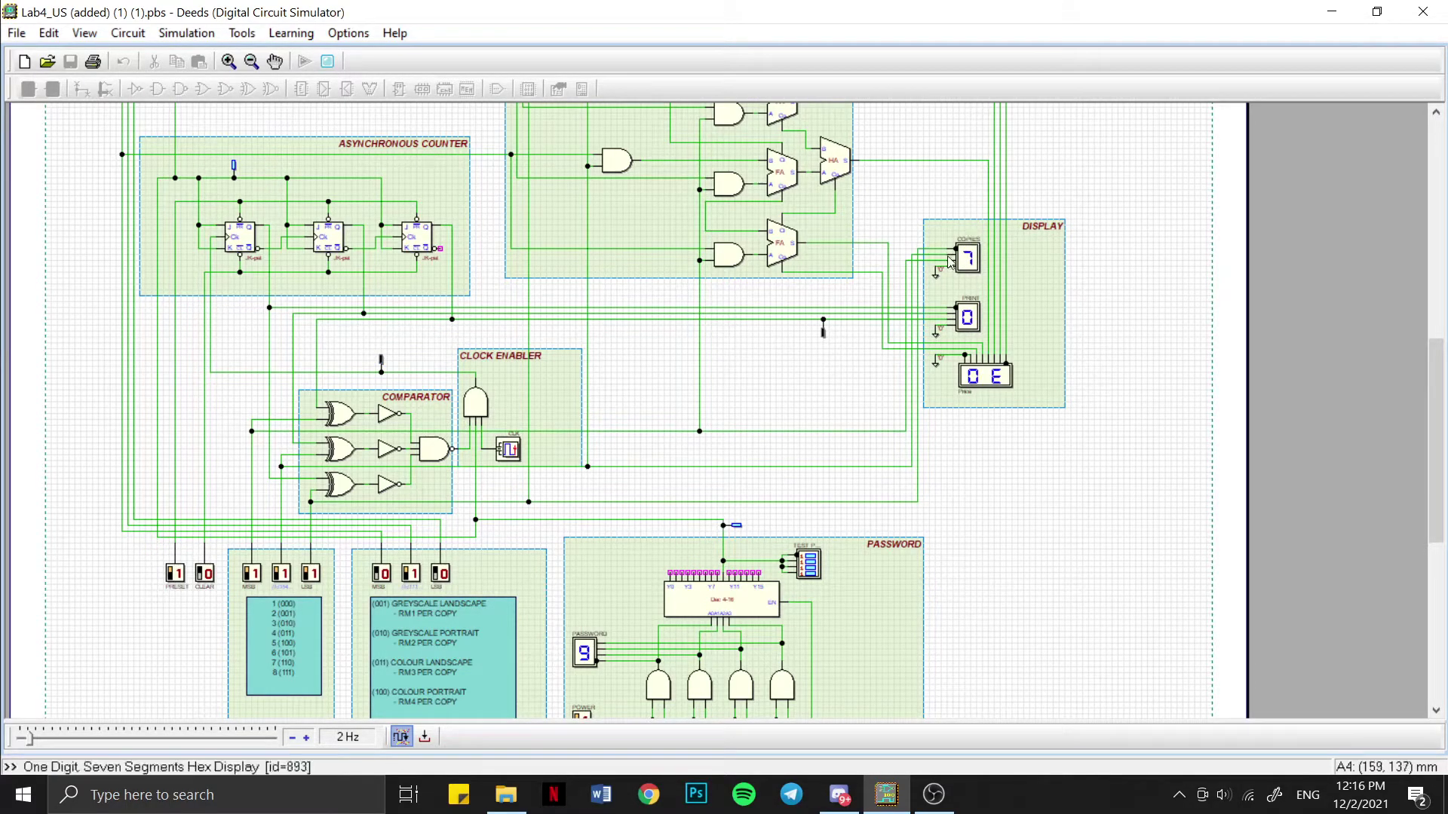
pyautogui.click(207, 575)
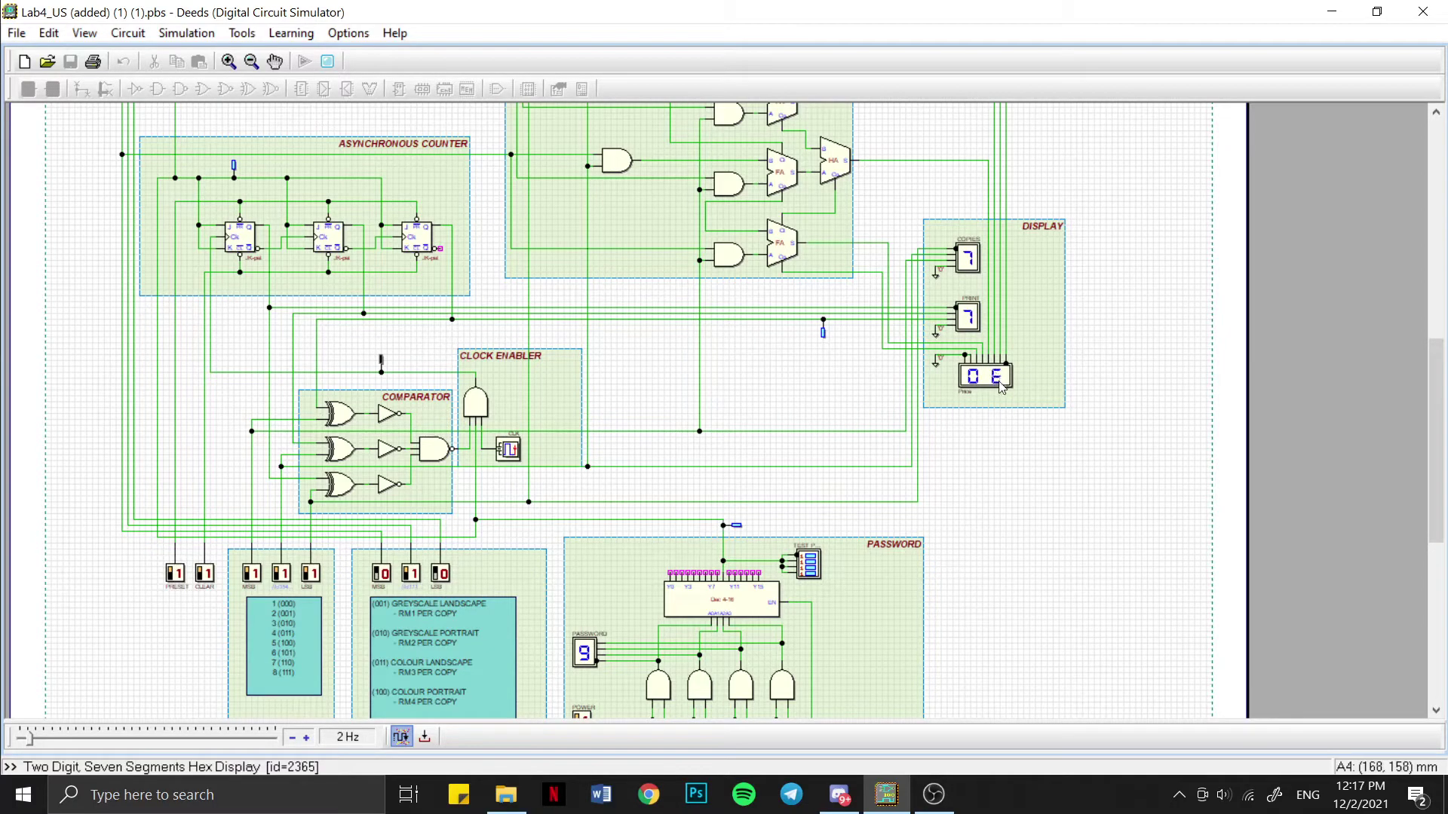
# - Set the number-of-copy switches to 011 and toggle CLEAR off and on to restart the count
pyautogui.click(282, 575)
pyautogui.click(281, 574)
pyautogui.click(281, 574)
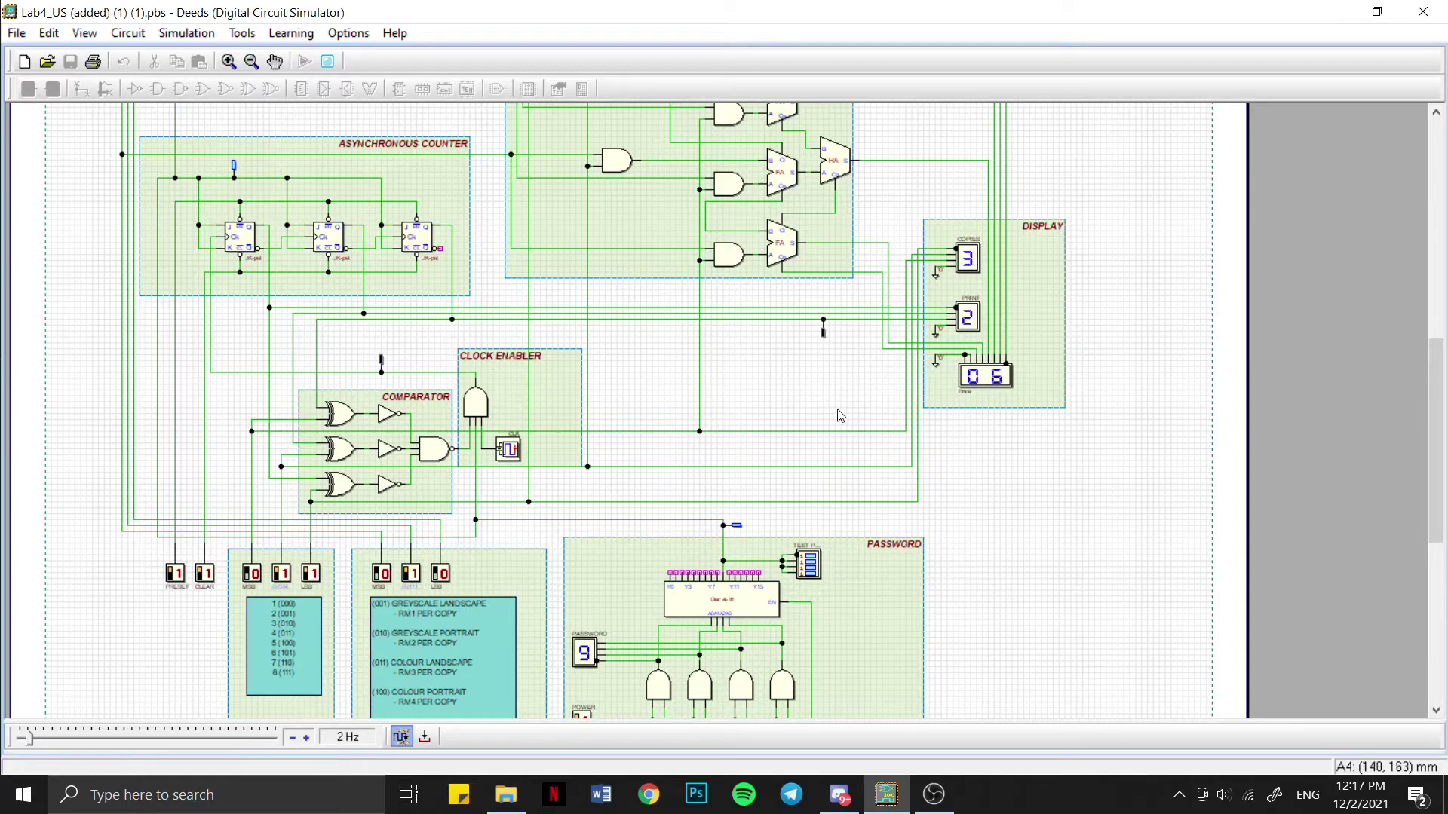
pyautogui.click(204, 574)
pyautogui.click(206, 576)
# - Stop the circuit simulation and return to editing mode
pyautogui.scroll(-1, 723, 502)
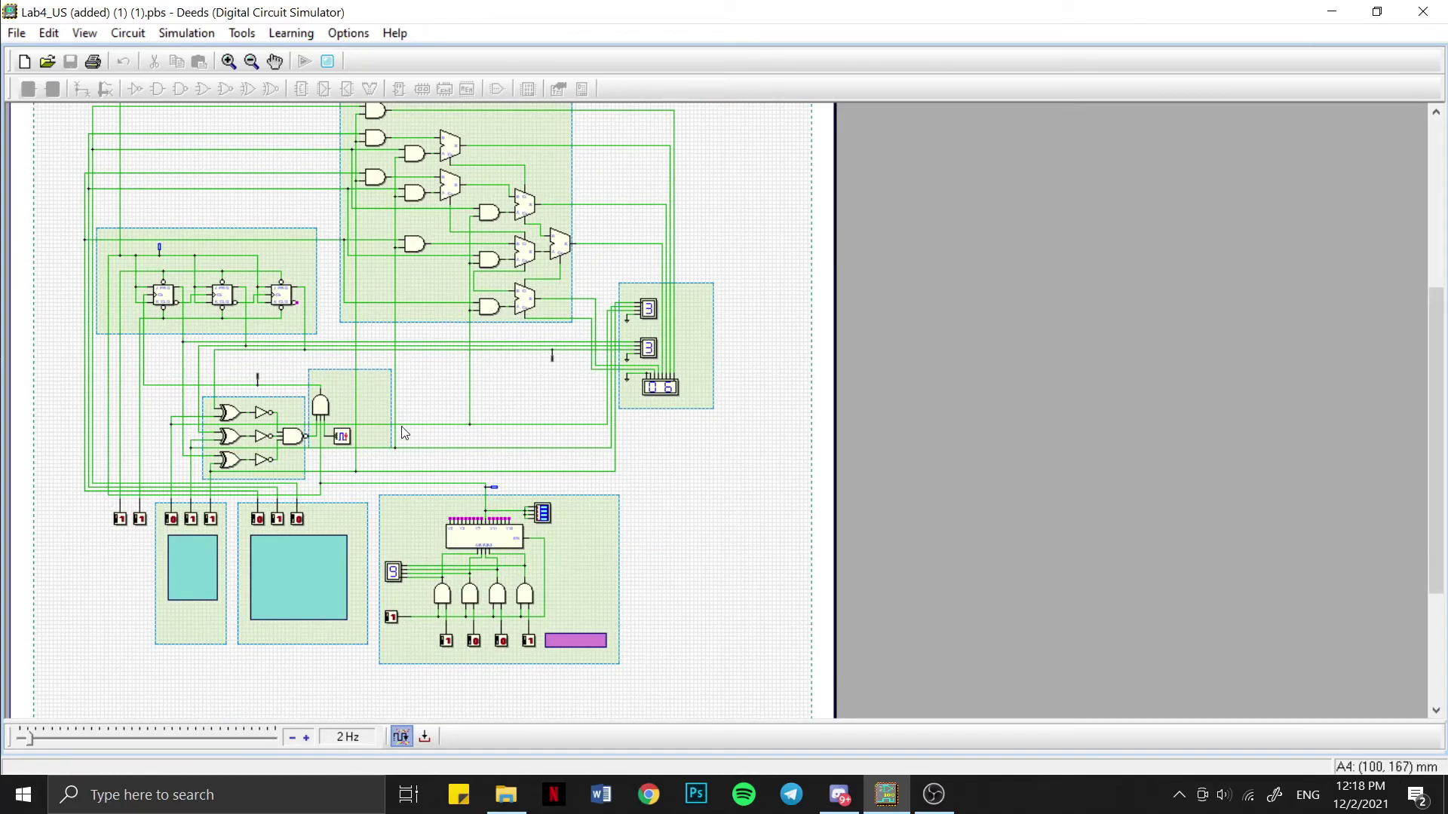
pyautogui.scroll(1, 454, 487)
pyautogui.moveTo(1425, 495)
pyautogui.mouseDown()
pyautogui.moveTo(1424, 526)
pyautogui.moveTo(1364, 347)
pyautogui.moveTo(1331, 536)
pyautogui.mouseUp()
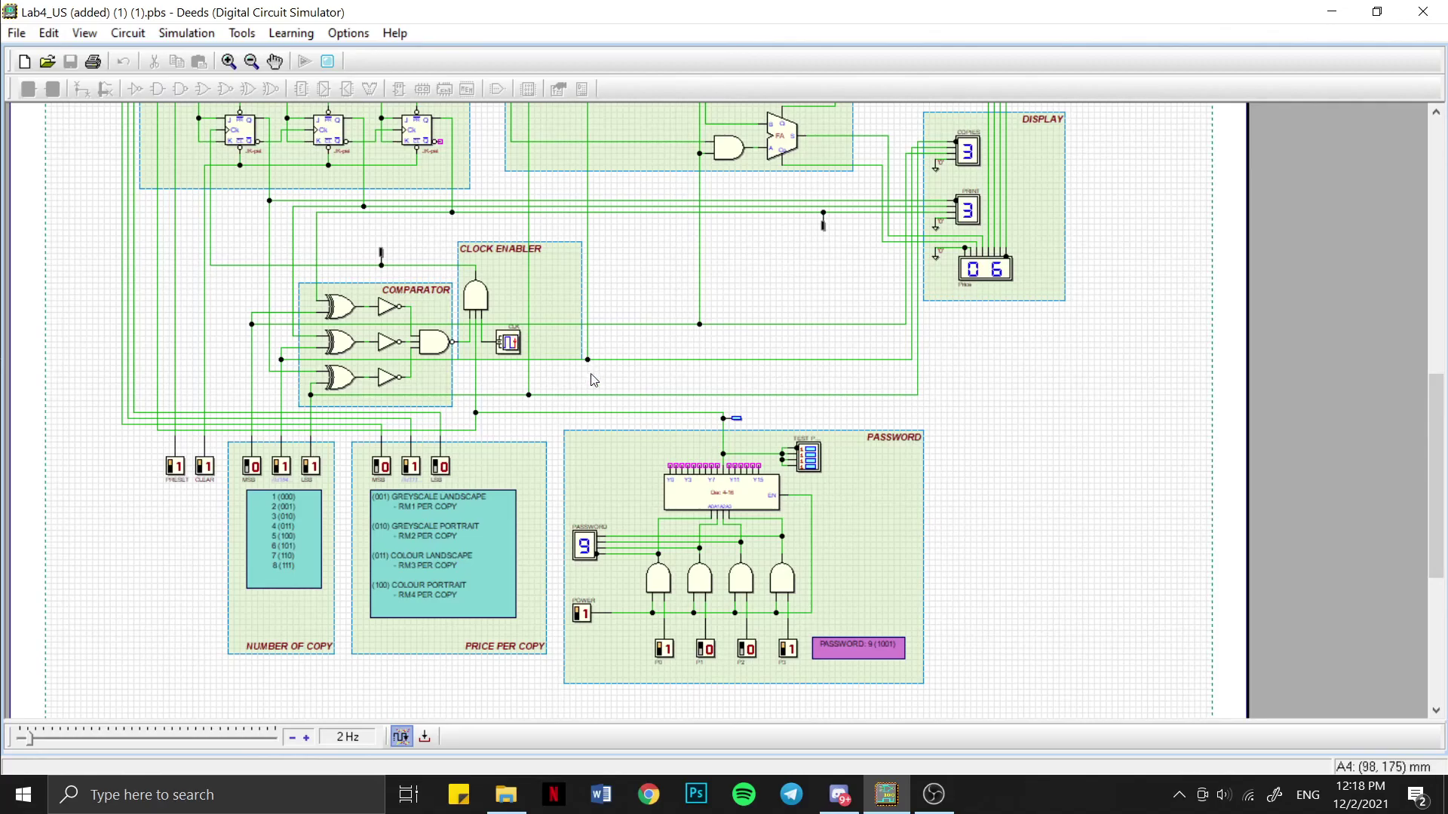
pyautogui.click(326, 63)
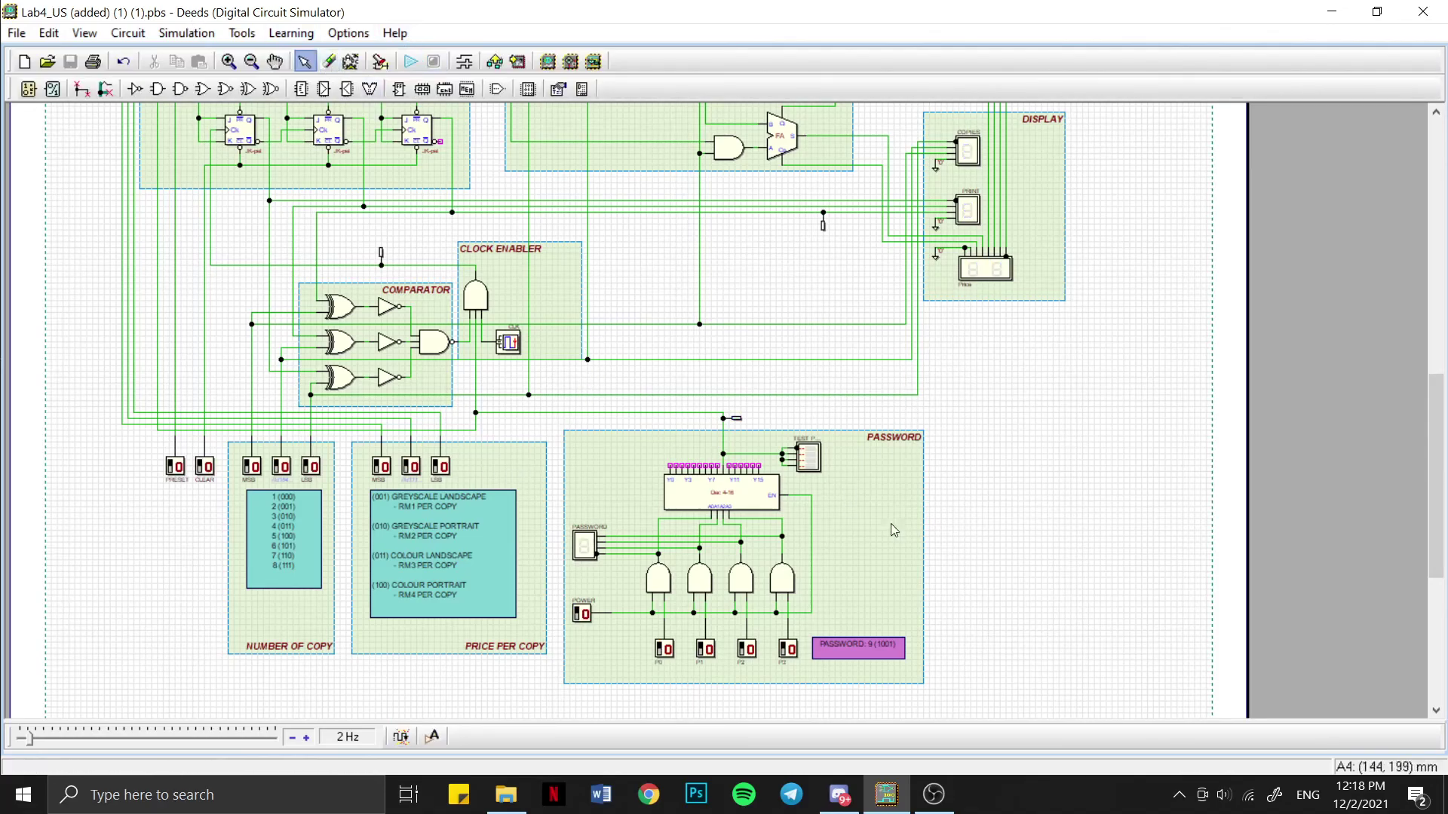